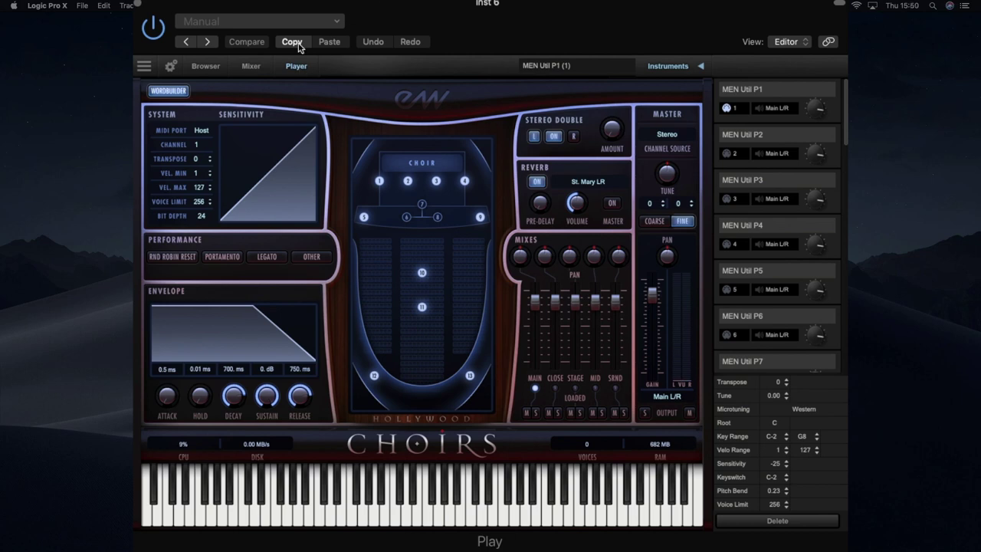
Step: Open Wordbuilder in English spelling and load 'ing' (phonemes i, n, g) of 'u nO bE gin ing' into the time editor
{"action": "left_click", "coordinate": [166, 92]}
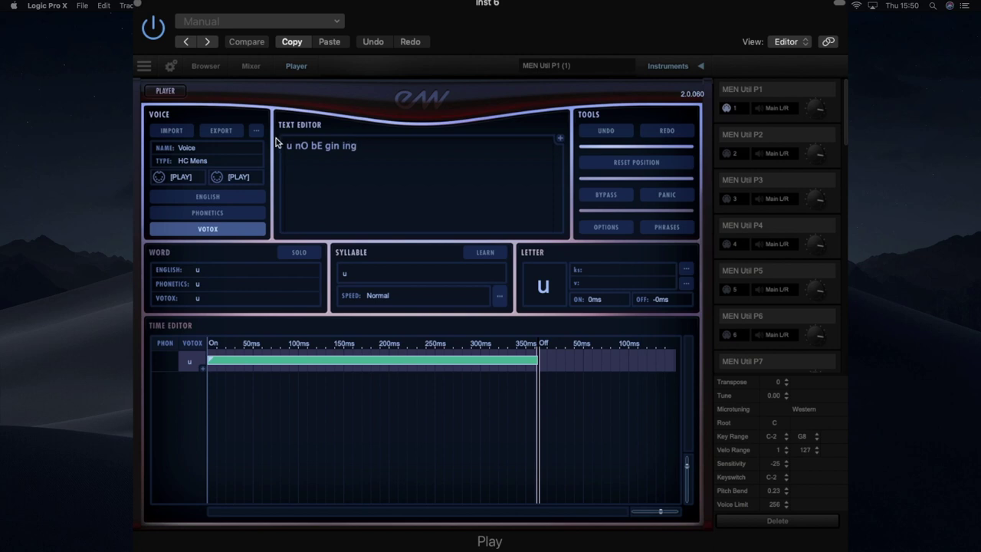
{"action": "left_click", "coordinate": [235, 203]}
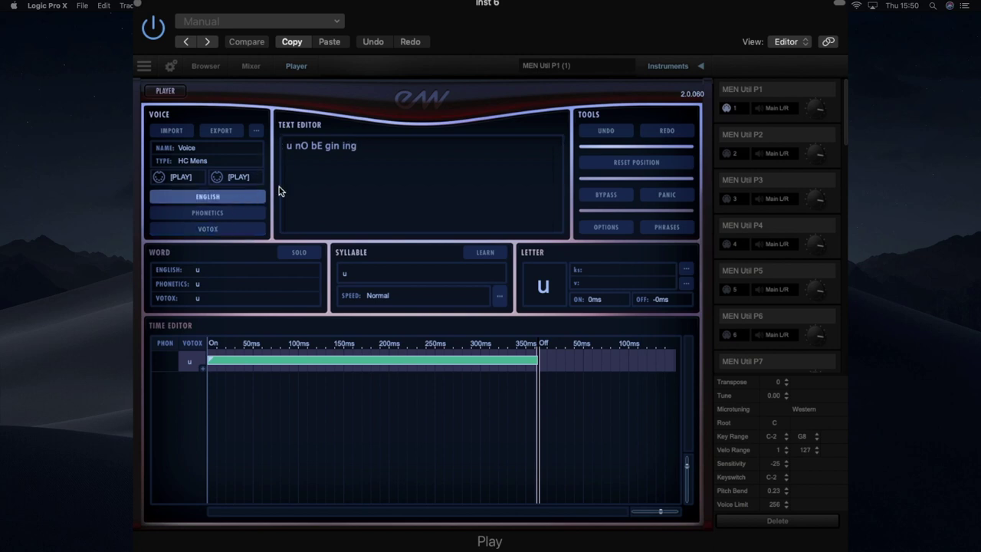
{"action": "left_click", "coordinate": [354, 146]}
{"action": "left_click", "coordinate": [282, 145]}
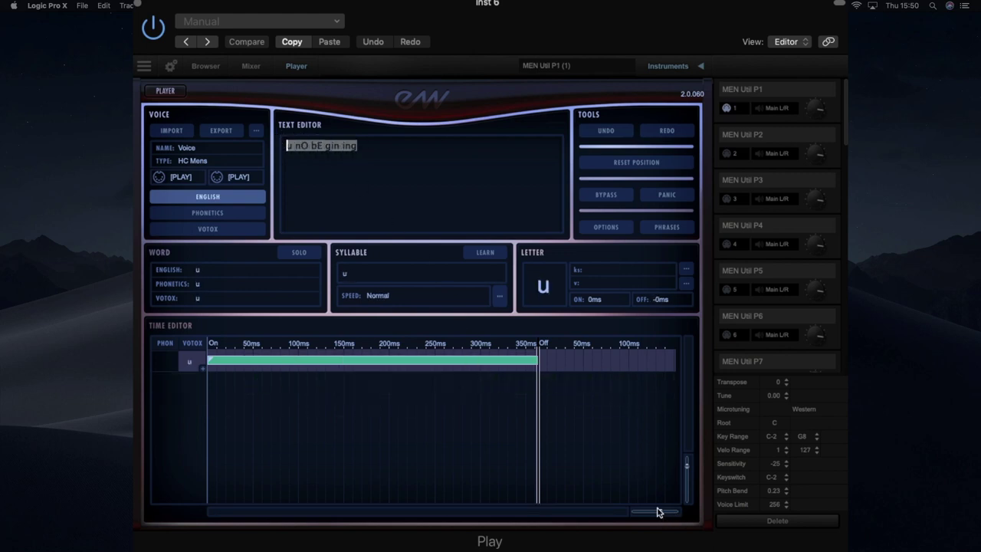
{"action": "left_click", "coordinate": [437, 170]}
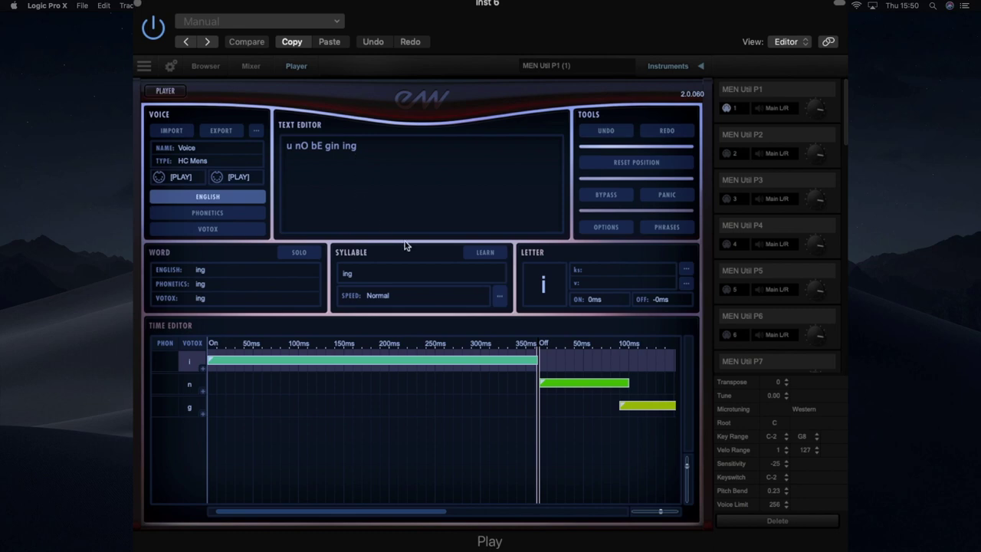
Step: Resize the time editor rows and zoom the time ruler out to seconds
{"action": "scroll", "coordinate": [656, 516], "scroll_direction": "down", "scroll_amount": 5}
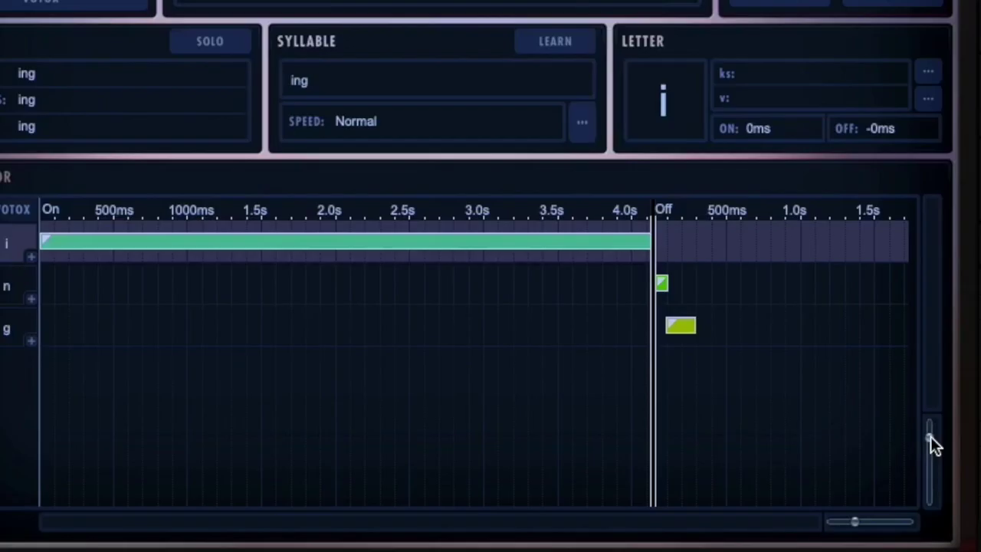
{"action": "left_click_drag", "start_coordinate": [687, 465], "coordinate": [688, 496]}
{"action": "left_click_drag", "start_coordinate": [927, 442], "coordinate": [931, 475]}
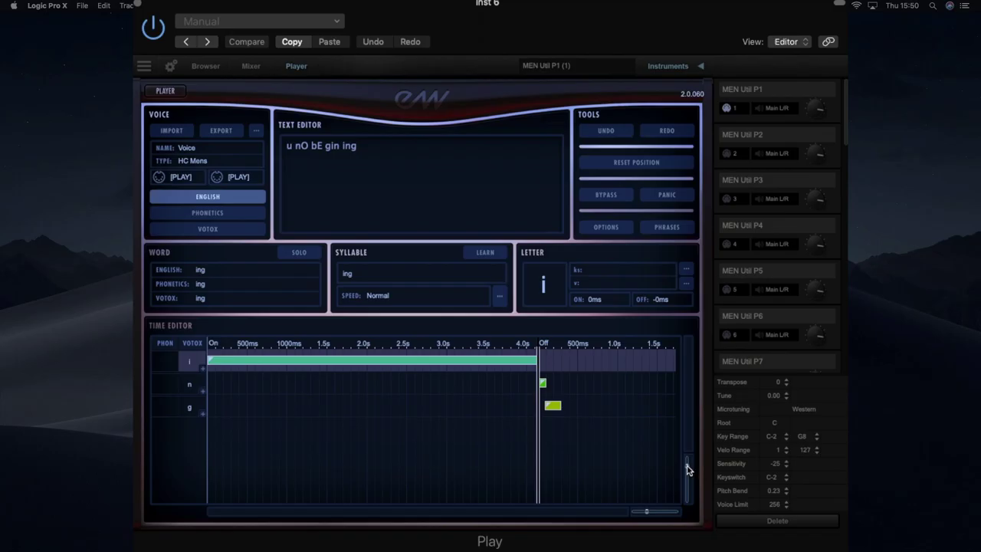
{"action": "mouse_move", "coordinate": [688, 489]}
{"action": "left_mouse_down"}
{"action": "mouse_move", "coordinate": [690, 464]}
{"action": "mouse_move", "coordinate": [688, 515]}
{"action": "mouse_move", "coordinate": [693, 450]}
{"action": "mouse_move", "coordinate": [687, 477]}
{"action": "left_mouse_up"}
{"action": "mouse_move", "coordinate": [647, 512]}
{"action": "left_mouse_down"}
{"action": "mouse_move", "coordinate": [637, 513]}
{"action": "mouse_move", "coordinate": [657, 514]}
{"action": "mouse_move", "coordinate": [644, 512]}
{"action": "left_mouse_up"}
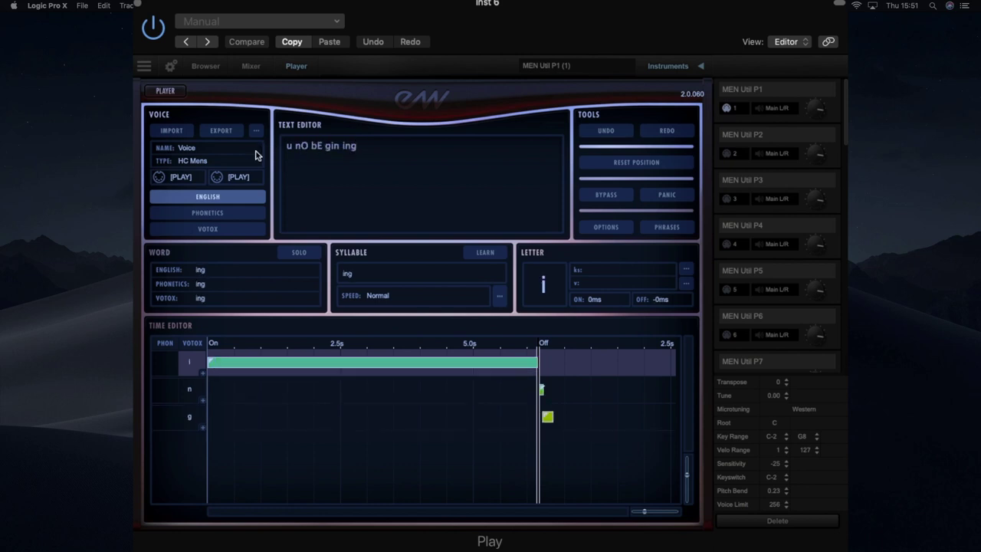
Step: Step back through the lyric to the first syllable 'u', previewing the neighbouring n
{"action": "key", "text": "Left"}
{"action": "key", "text": "Left"}
{"action": "key", "text": "Left"}
{"action": "key", "text": "Left"}
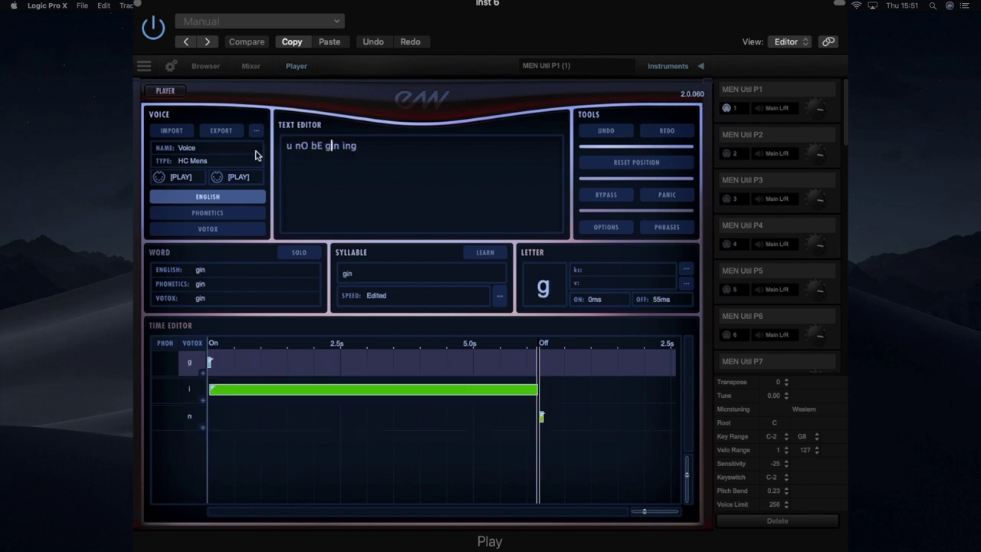
{"action": "key", "text": "Right"}
{"action": "key", "text": "Left"}
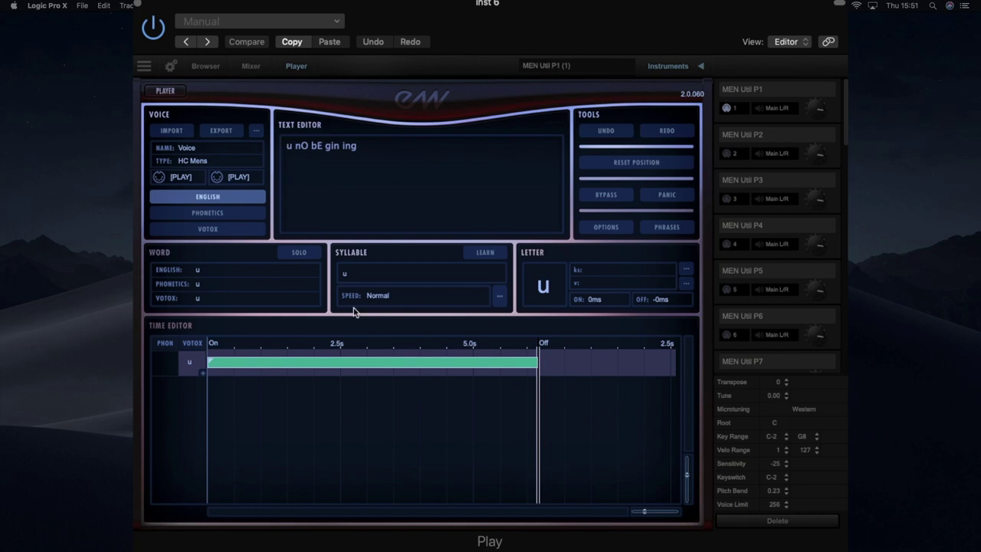
Step: Move to syllable 'nO' and select the whole lyric text in the Text Editor
{"action": "key", "text": "Right"}
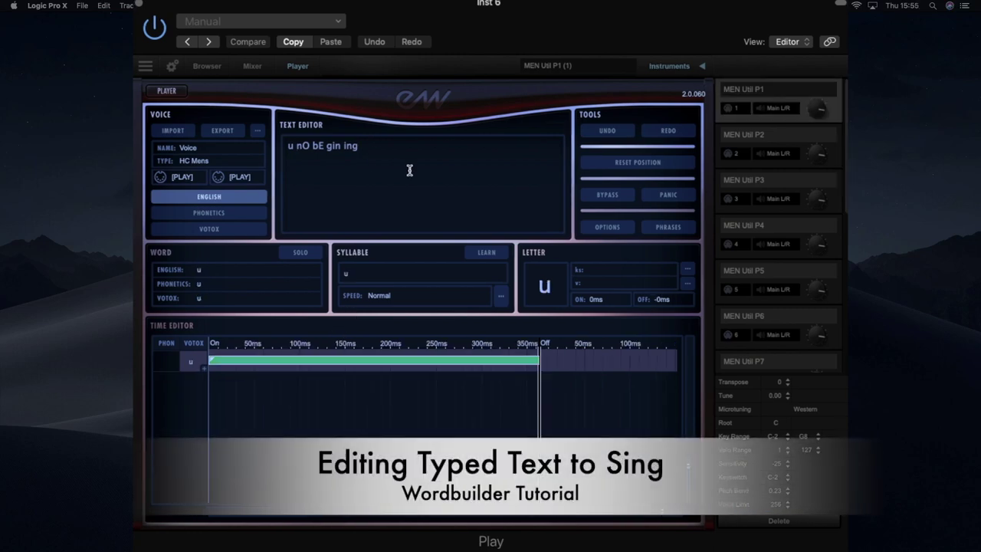
{"action": "left_click_drag", "start_coordinate": [357, 148], "coordinate": [247, 151]}
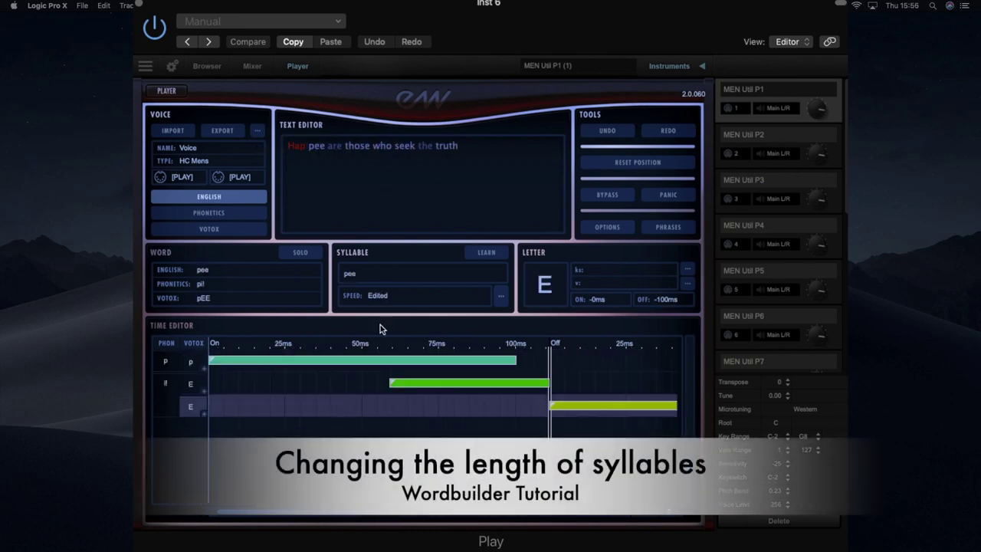
Step: Shorten the p consonant of 'pee' and make its E vowel start earlier at 29ms
{"action": "left_click_drag", "start_coordinate": [342, 359], "coordinate": [412, 364]}
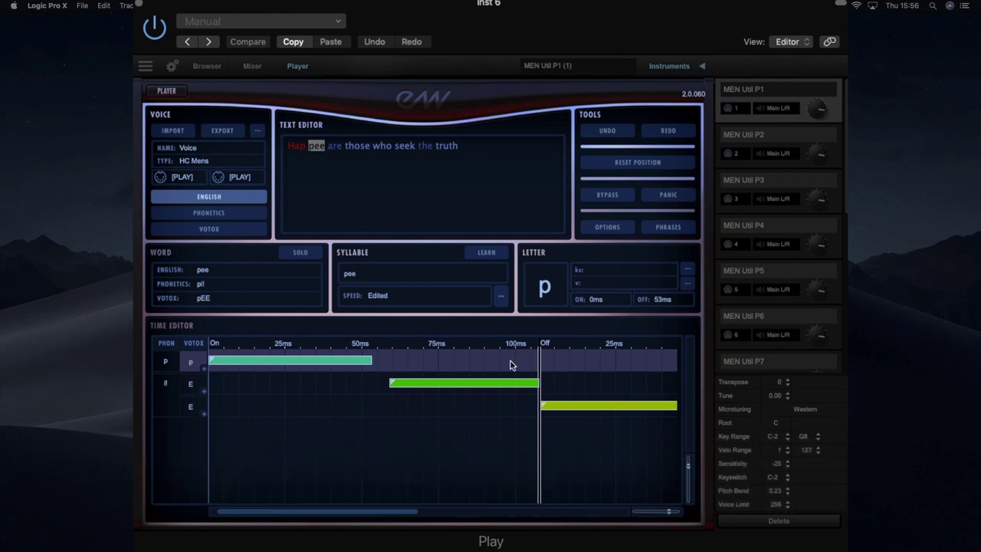
{"action": "left_click_drag", "start_coordinate": [373, 360], "coordinate": [298, 359]}
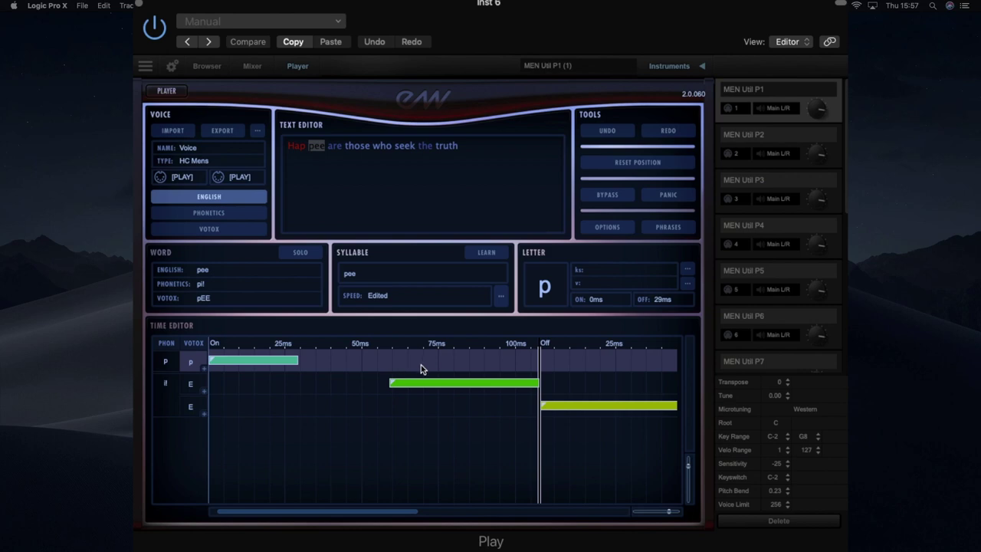
{"action": "left_click_drag", "start_coordinate": [388, 382], "coordinate": [298, 383]}
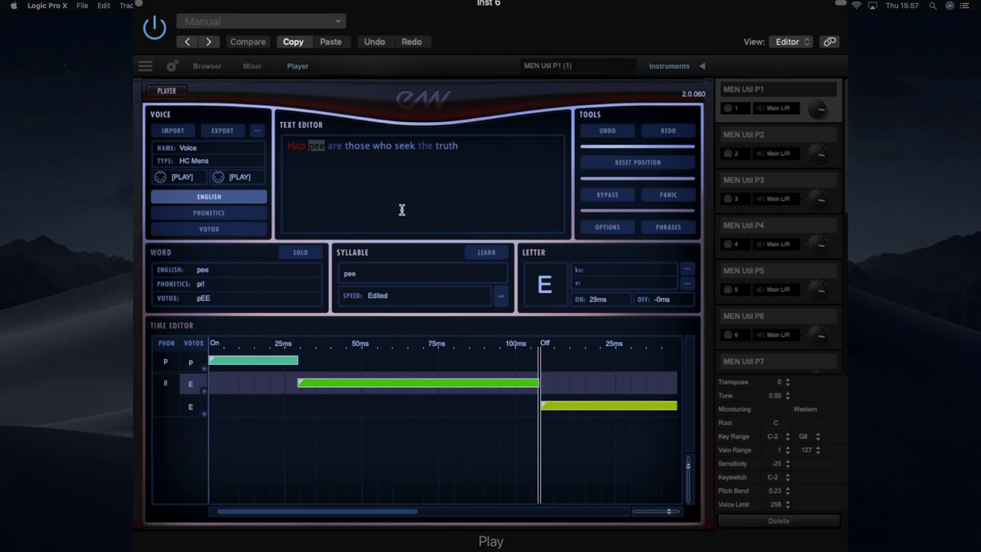
Step: Load the word 'those' and shorten its t! onset to a 58ms off time
{"action": "left_click", "coordinate": [362, 144]}
{"action": "left_click_drag", "start_coordinate": [345, 146], "coordinate": [368, 146]}
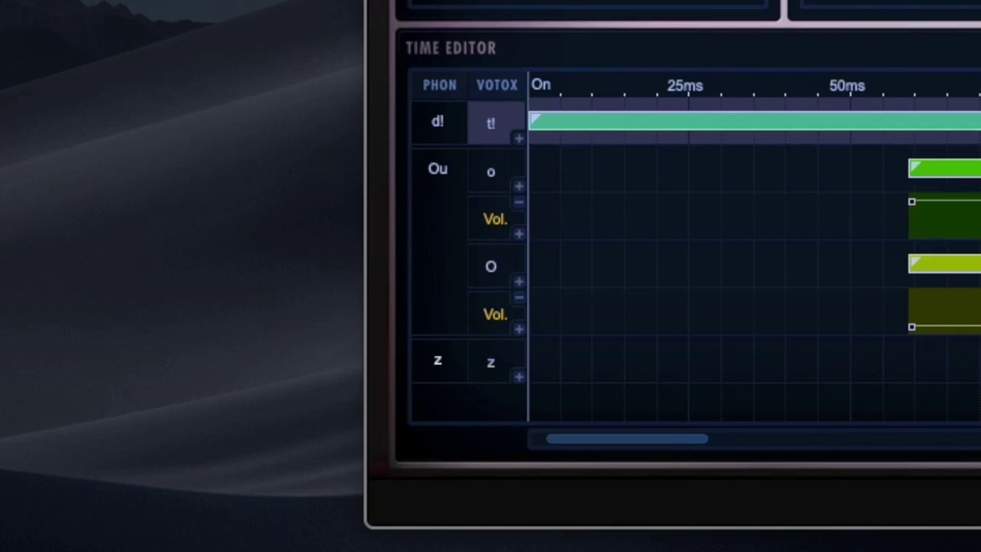
{"action": "left_click", "coordinate": [857, 217]}
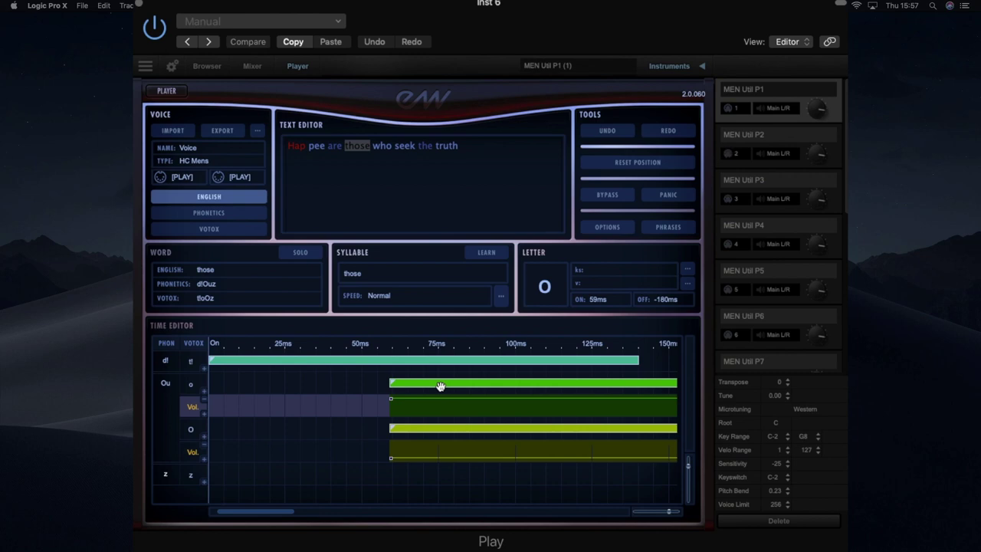
{"action": "left_click_drag", "start_coordinate": [637, 361], "coordinate": [387, 366]}
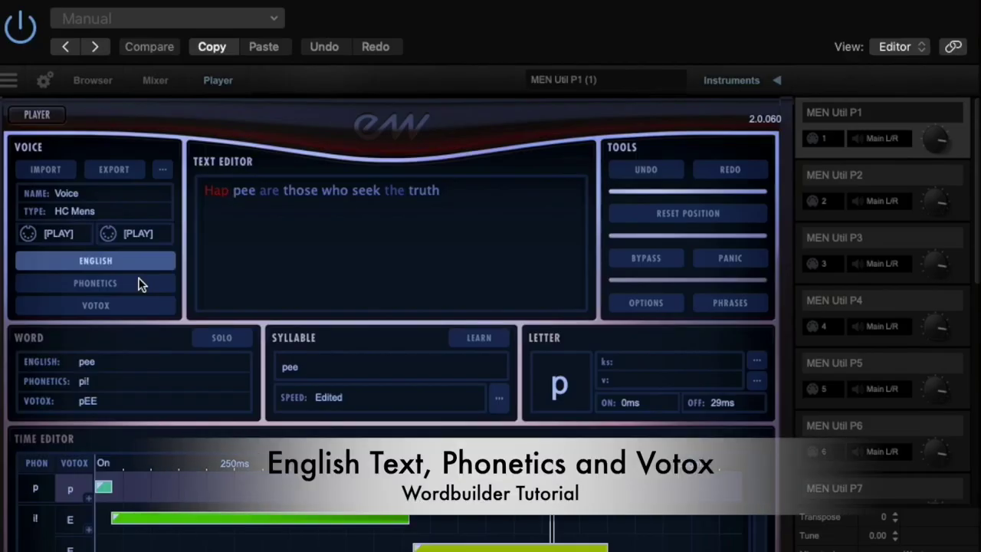
{"action": "left_click", "coordinate": [127, 284]}
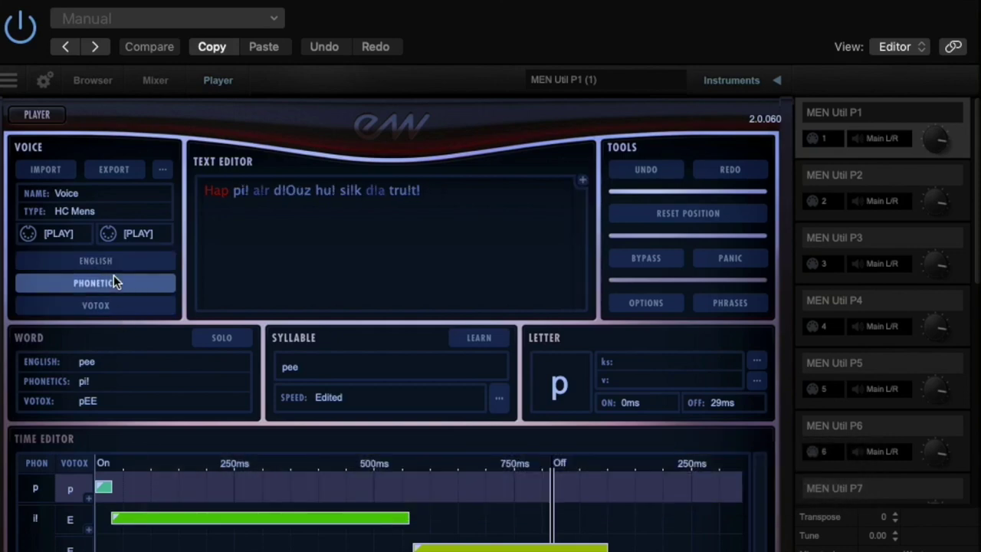
{"action": "left_click", "coordinate": [115, 262]}
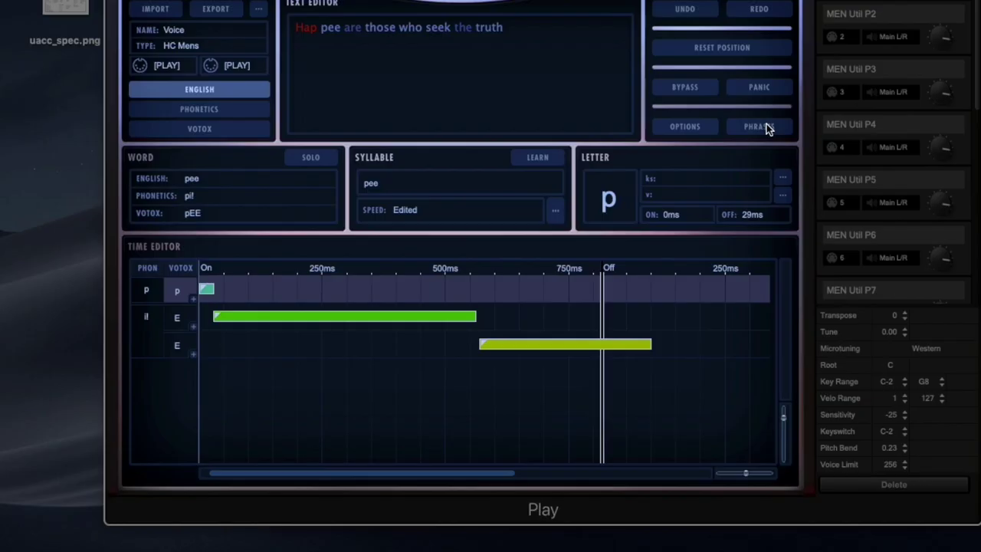
Step: Browse the PHRASES preset list and its language submenus
{"action": "left_click", "coordinate": [669, 227]}
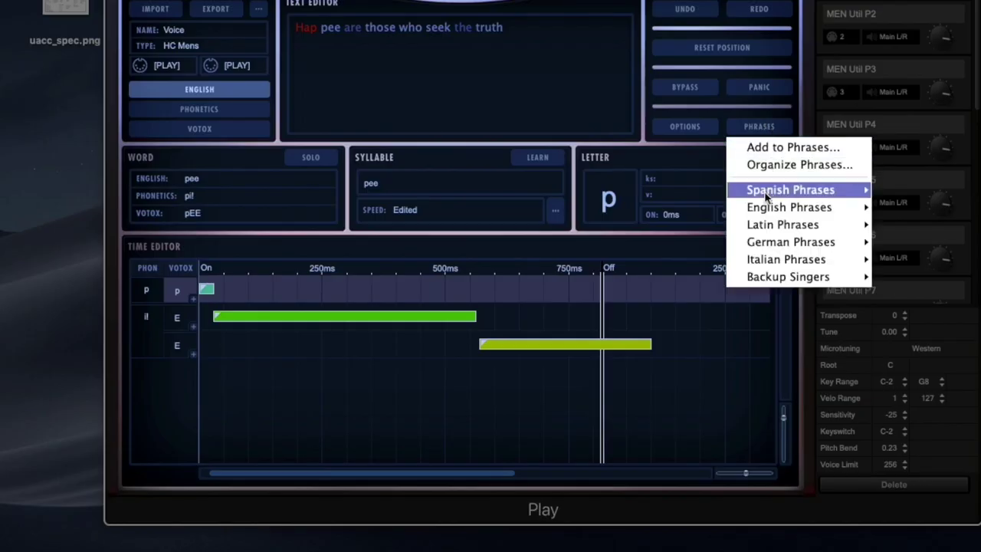
{"action": "mouse_move", "coordinate": [765, 196]}
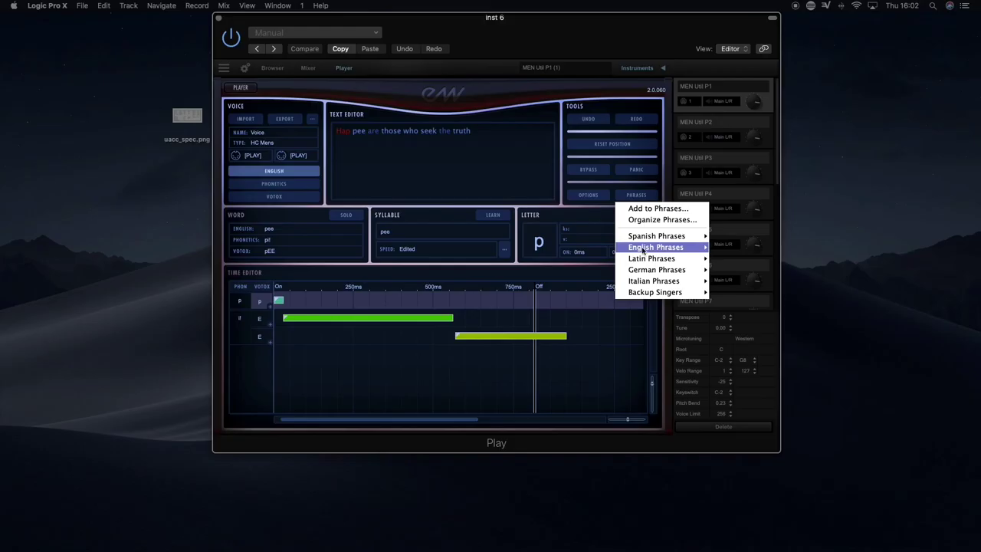
{"action": "mouse_move", "coordinate": [646, 236]}
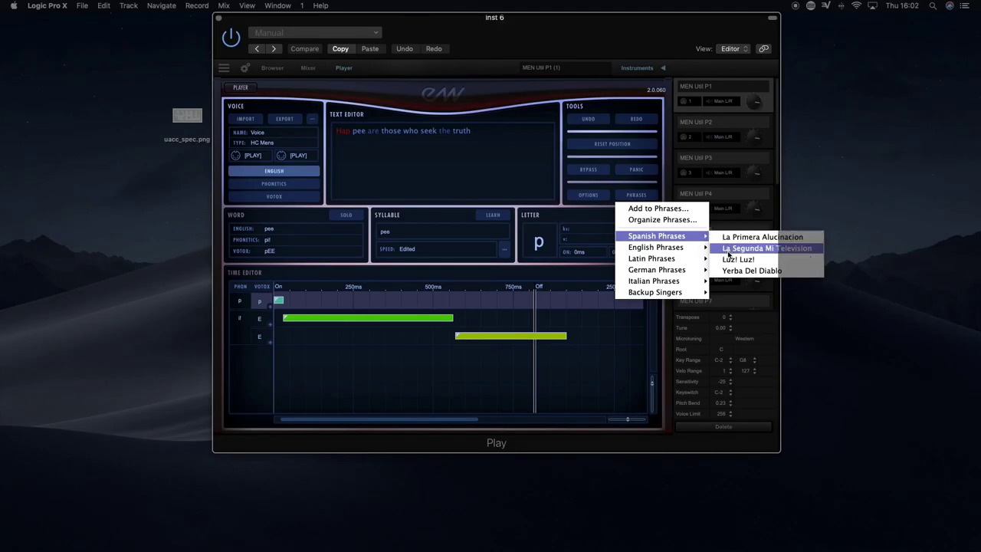
{"action": "mouse_move", "coordinate": [671, 248]}
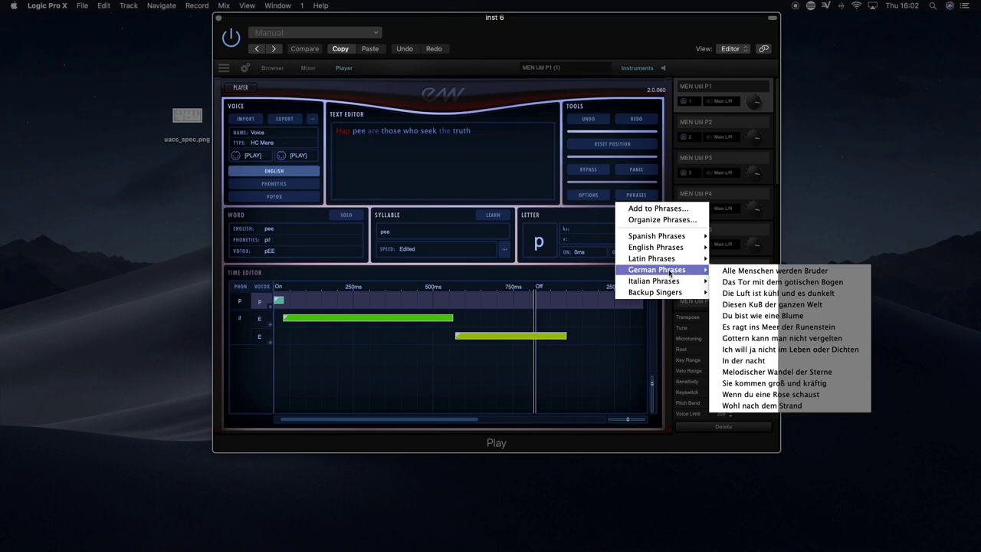
{"action": "mouse_move", "coordinate": [667, 282]}
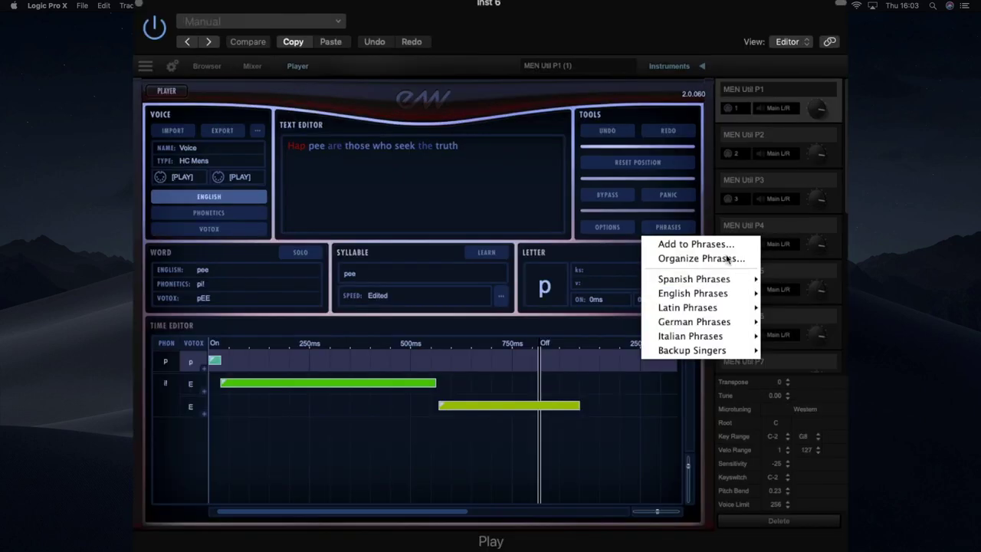
{"action": "mouse_move", "coordinate": [713, 297]}
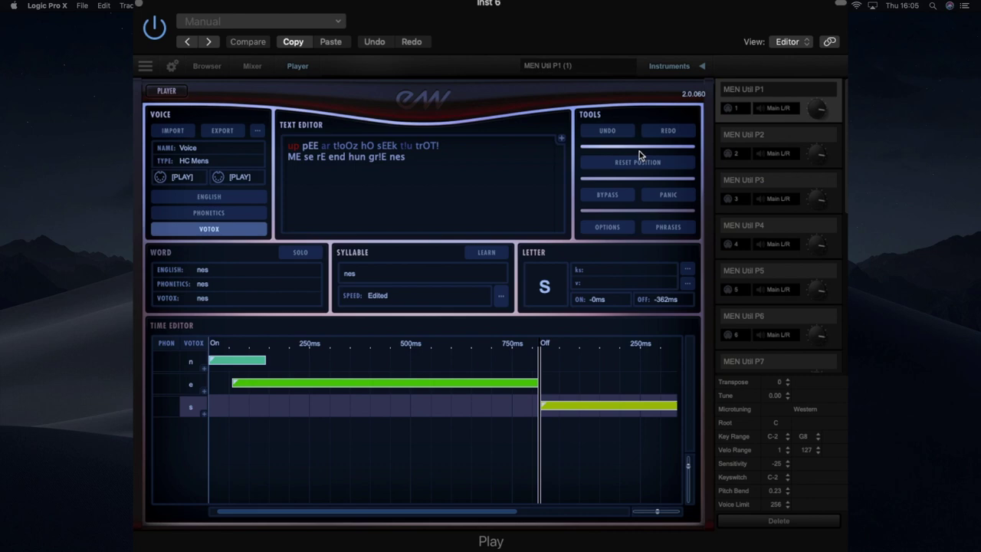
{"action": "left_click", "coordinate": [607, 132]}
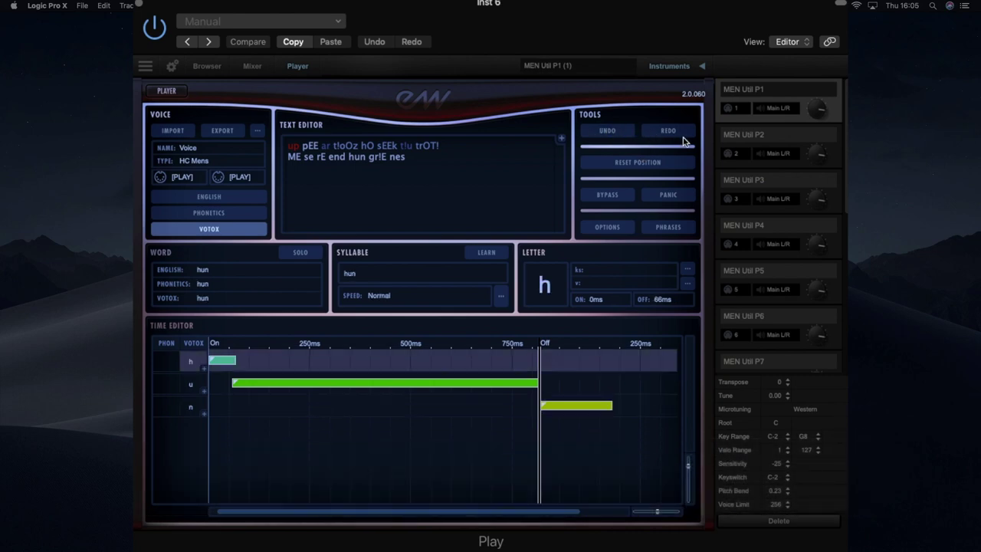
{"action": "left_click", "coordinate": [673, 137]}
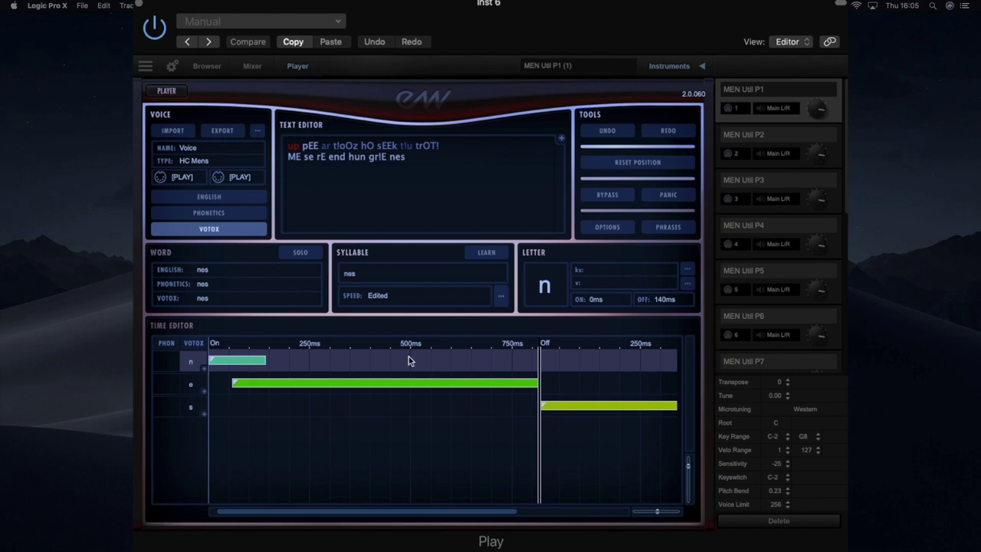